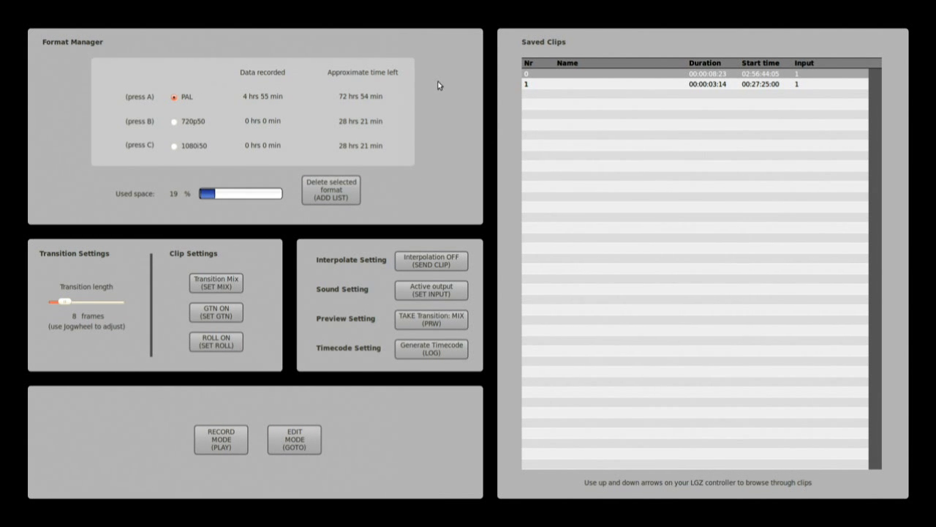
- Look at the 720p50 and 1080i50 formats in the Format Manager and return to PAL
key("b")
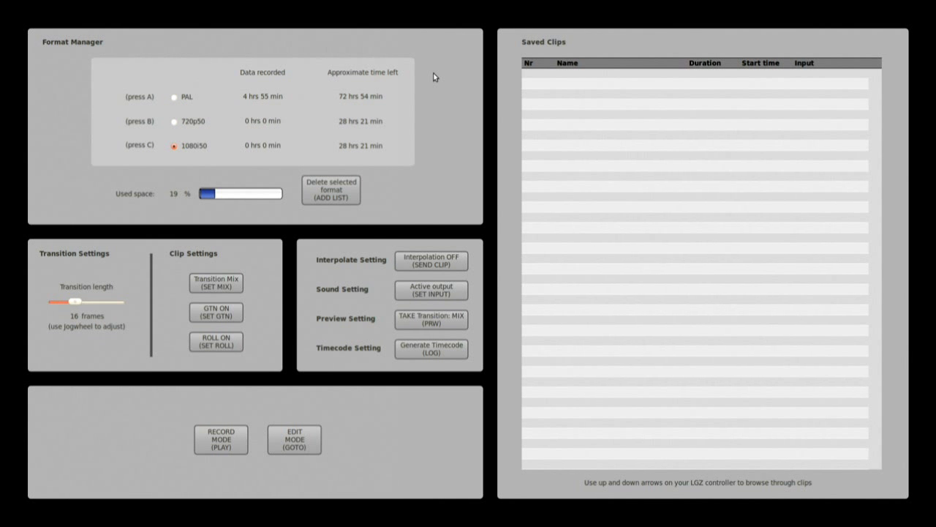
key("c")
key("a")
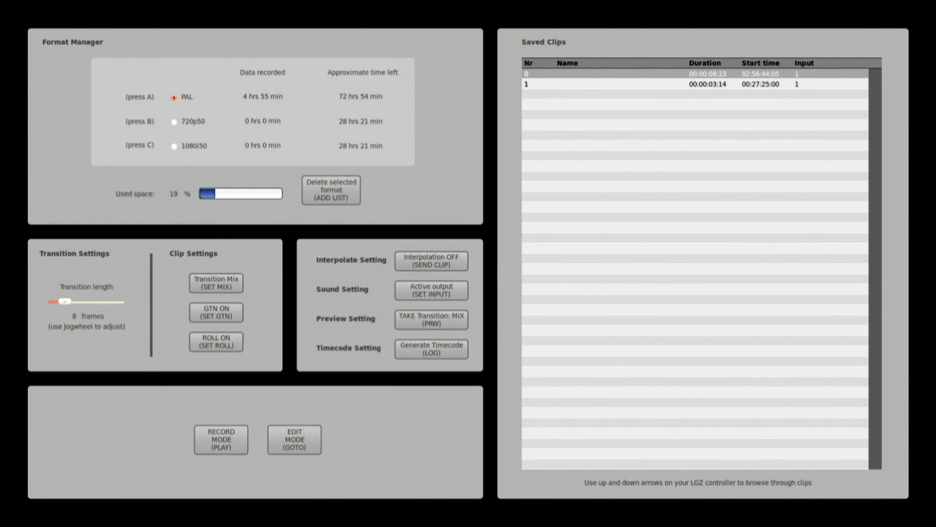
- Compare the saved clips of the 720p50, 1080i50 and PAL formats, finishing on PAL
left_click(344, 203)
key("b")
key("c")
key("b")
key("a")
key("b")
key("c")
key("b")
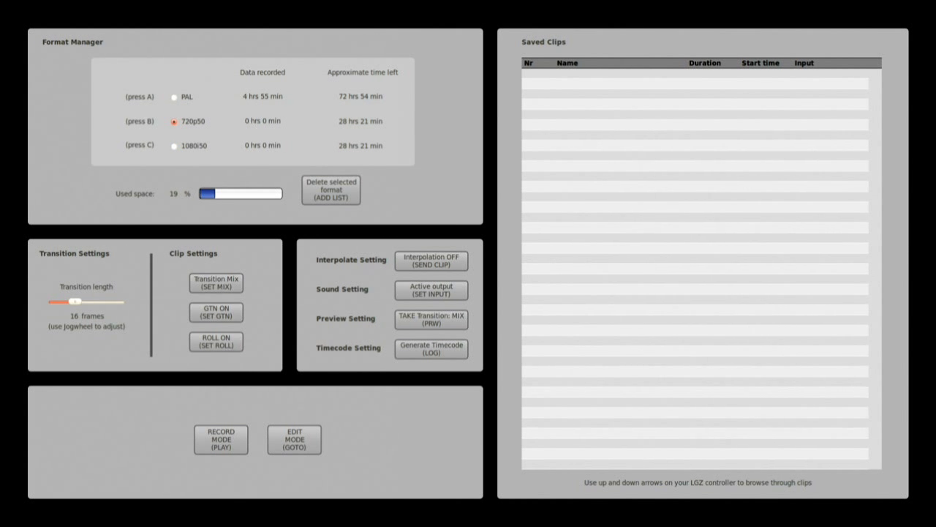
key("a")
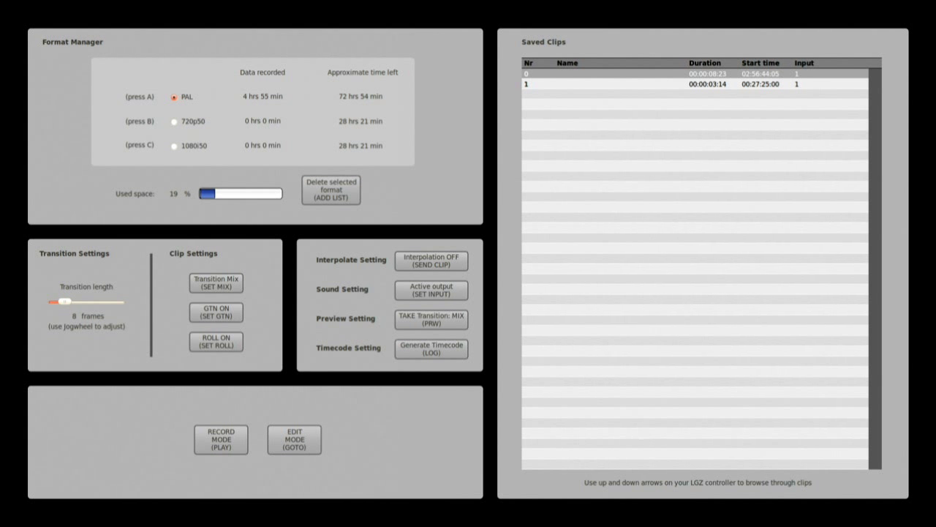
- Compare the transition length of the 720p50 and 1080i50 formats with that of PAL
key("b")
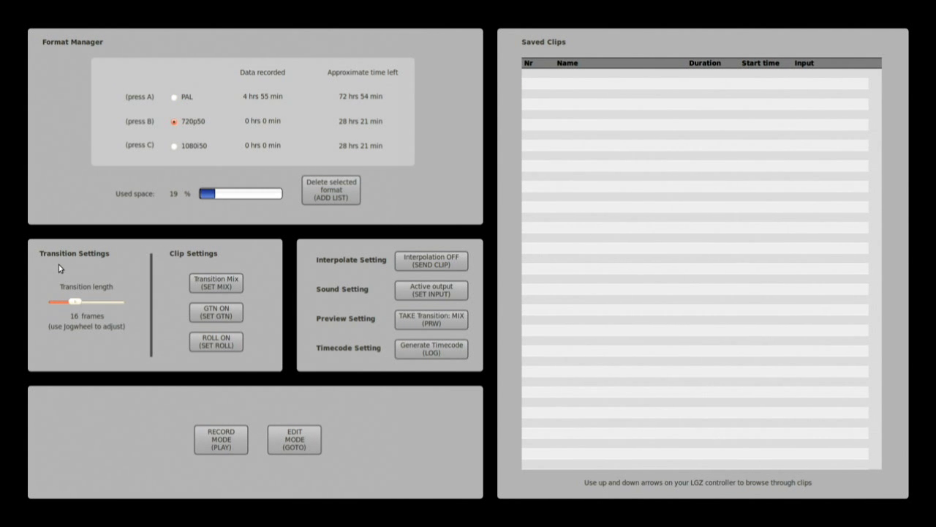
key("c")
key("a")
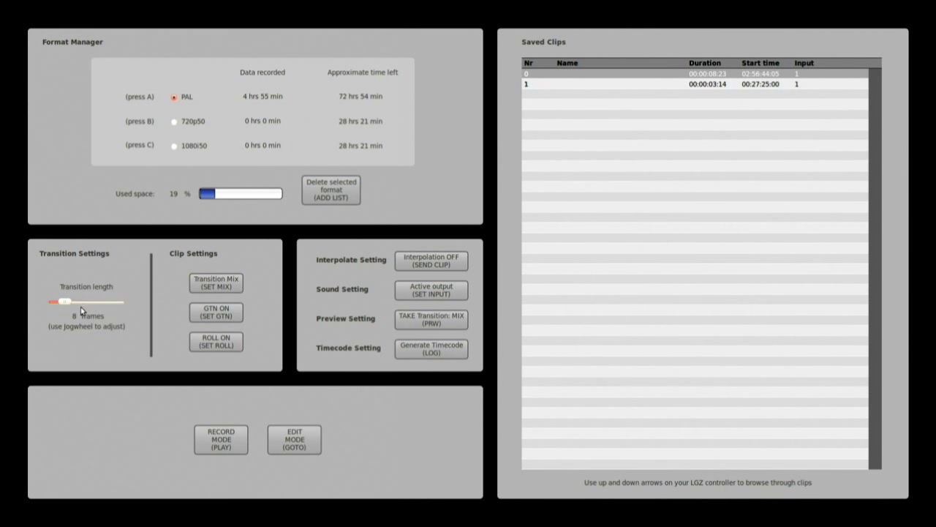
key("Right")
key("Right")
key("Right")
key("Left")
key("Left")
key("Left")
key("Left")
key("Left")
key("l")
key("l")
key("l")
- Select the PAL format and start record mode
key("b")
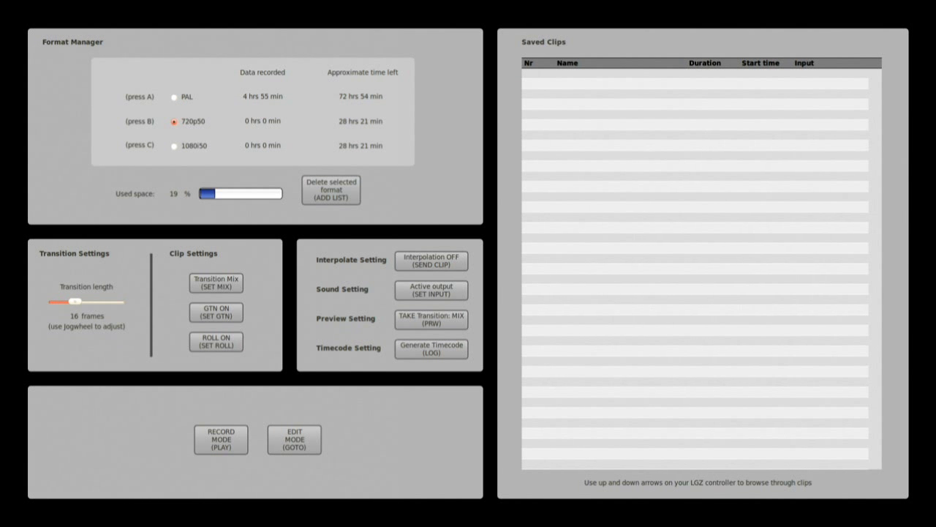
key("c")
key("a")
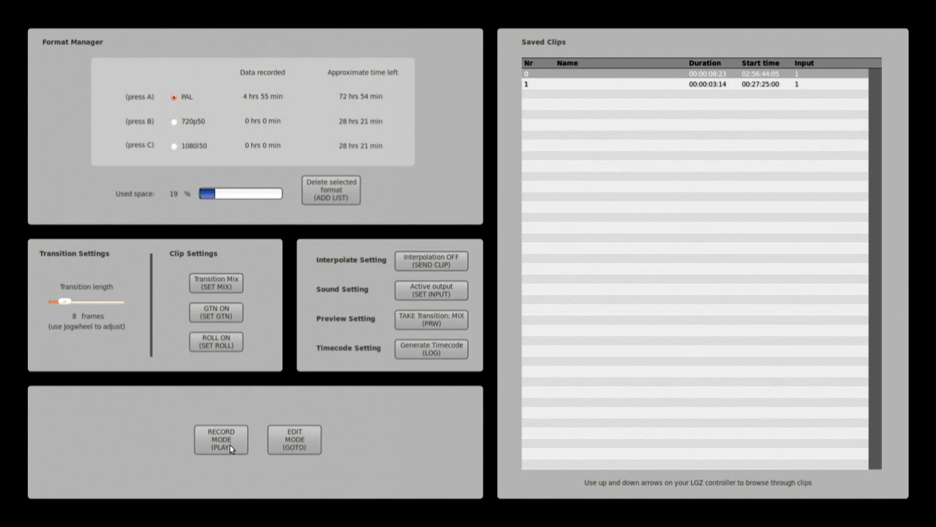
key("Return")
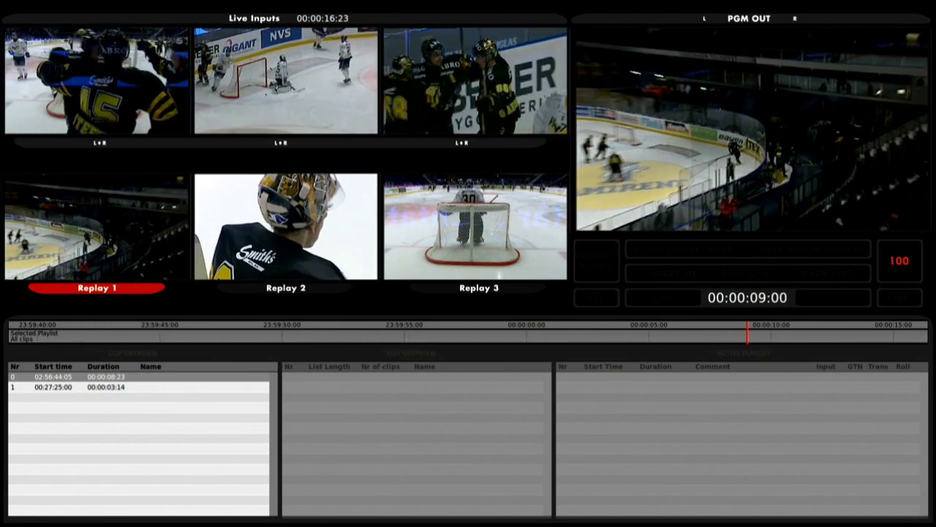
- Play recorded footage on the Replay 1 channel and return the program output to live
key("space")
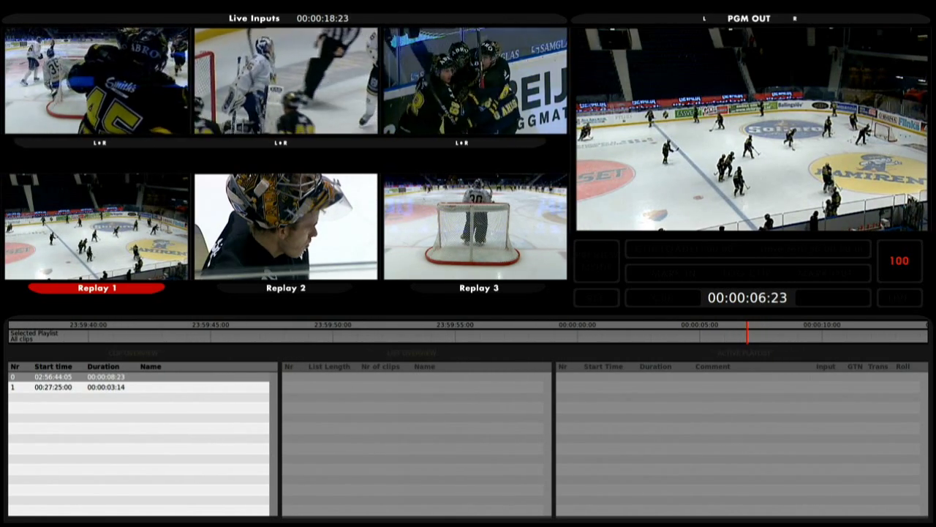
key("l")
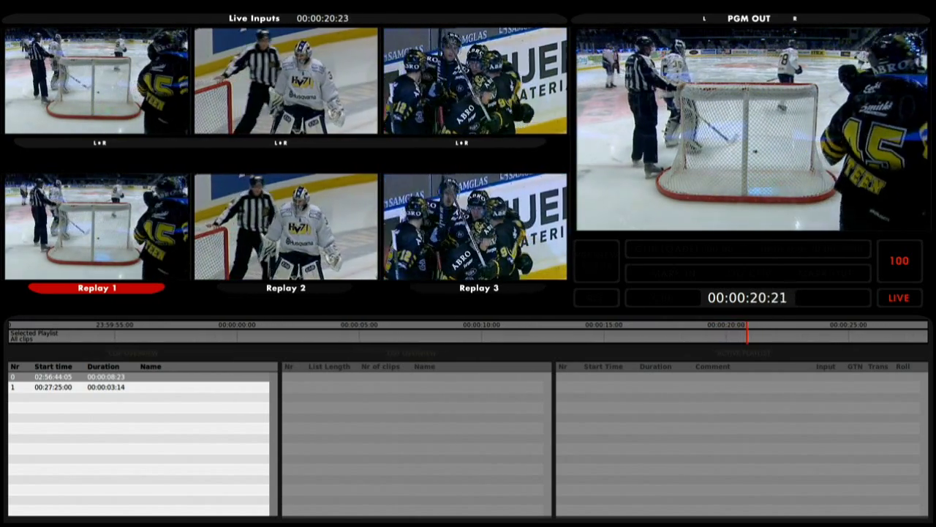